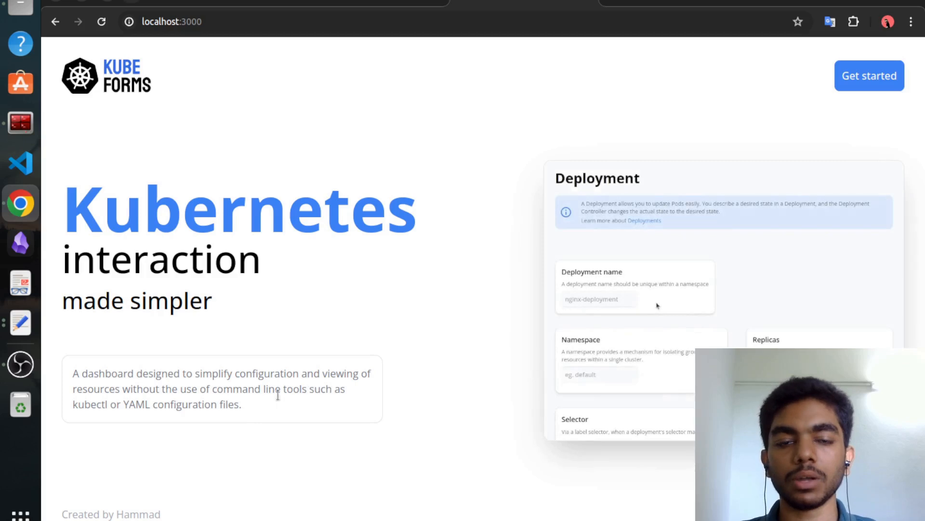
Get started with the dashboard by uploading the kubeconfig file from the Desktop folder
left_click(874, 88)
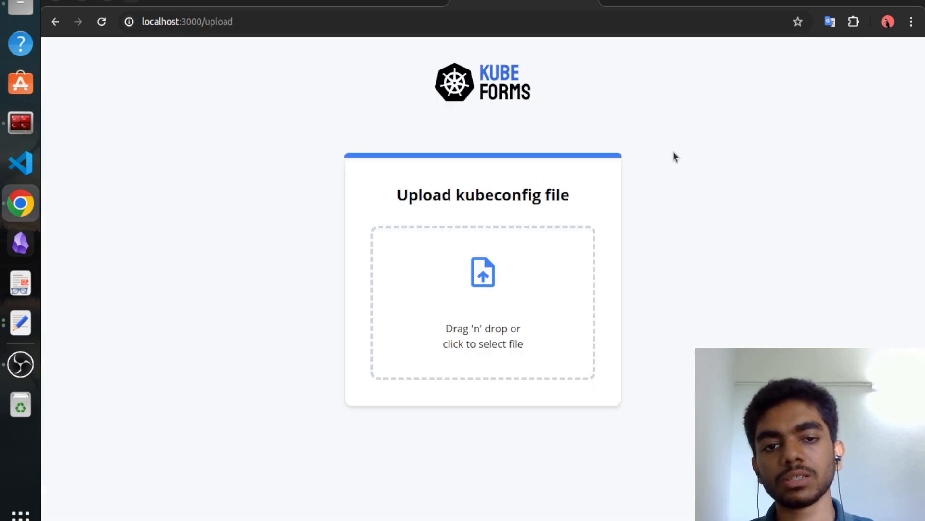
left_click(462, 258)
scroll(311, 222, "down", 1)
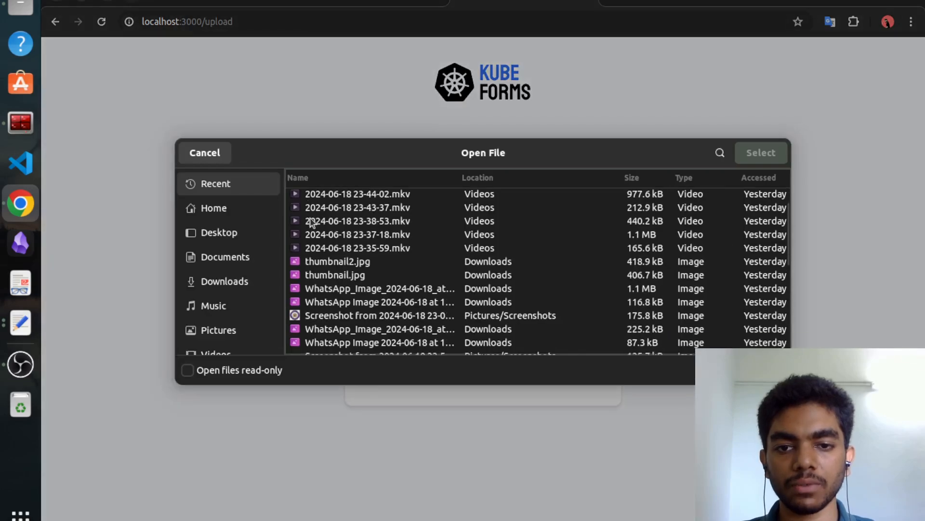
left_click(246, 234)
scroll(429, 229, "down", 3)
scroll(434, 275, "down", 5)
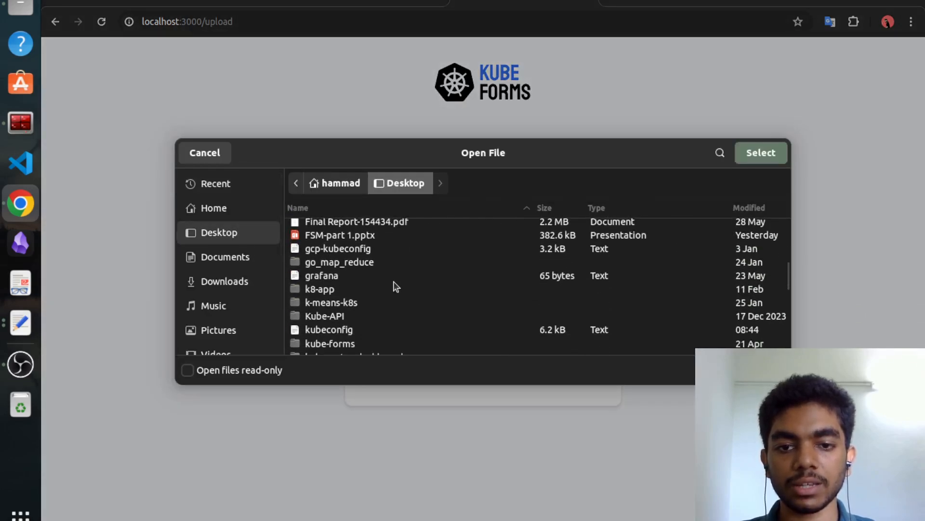
scroll(395, 286, "down", 1)
left_click(385, 307)
left_click(760, 153)
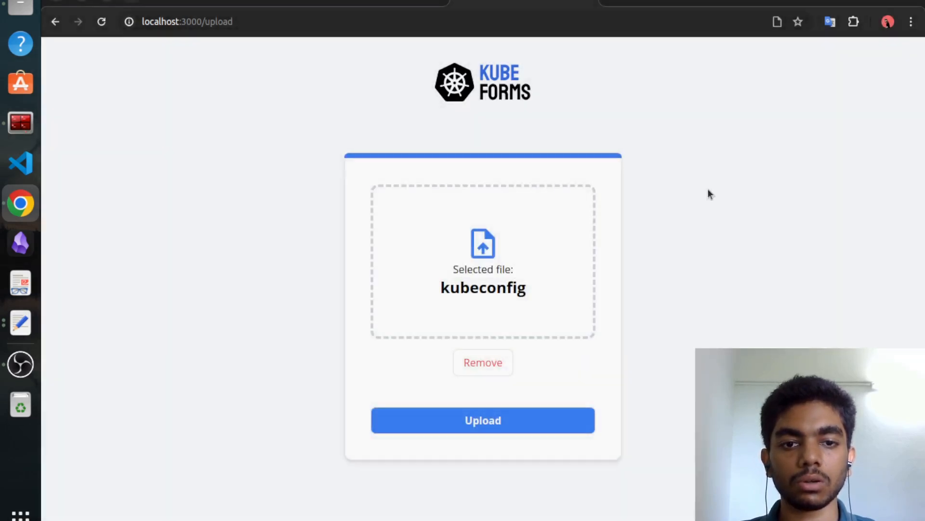
left_click(480, 424)
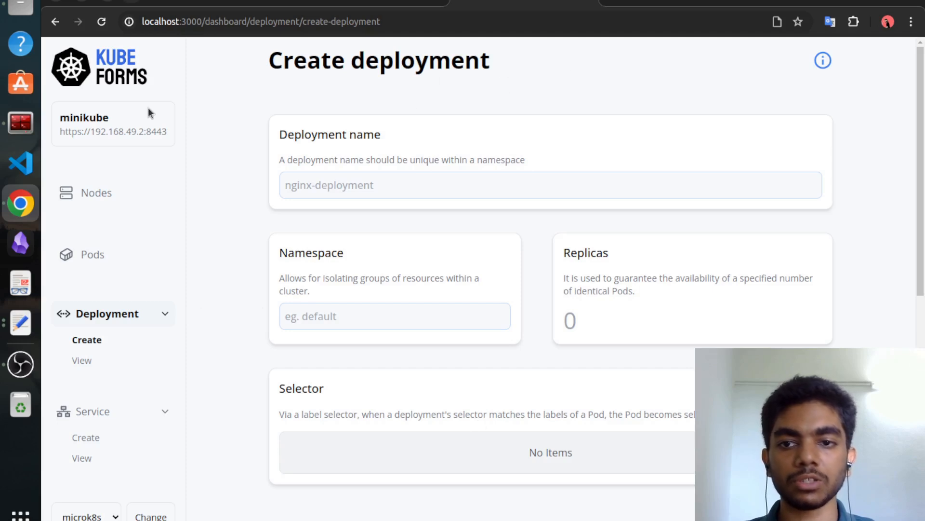
left_click_drag(110, 117, 58, 117)
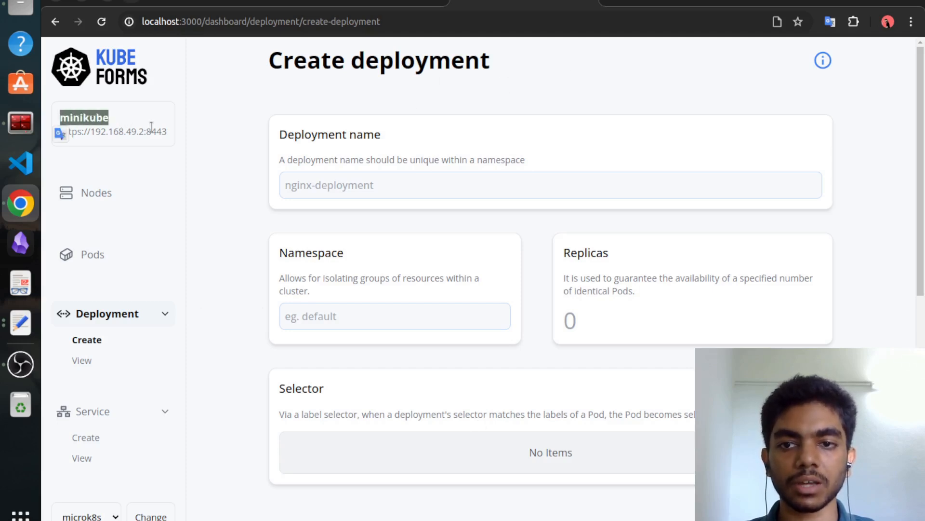
left_click(233, 124)
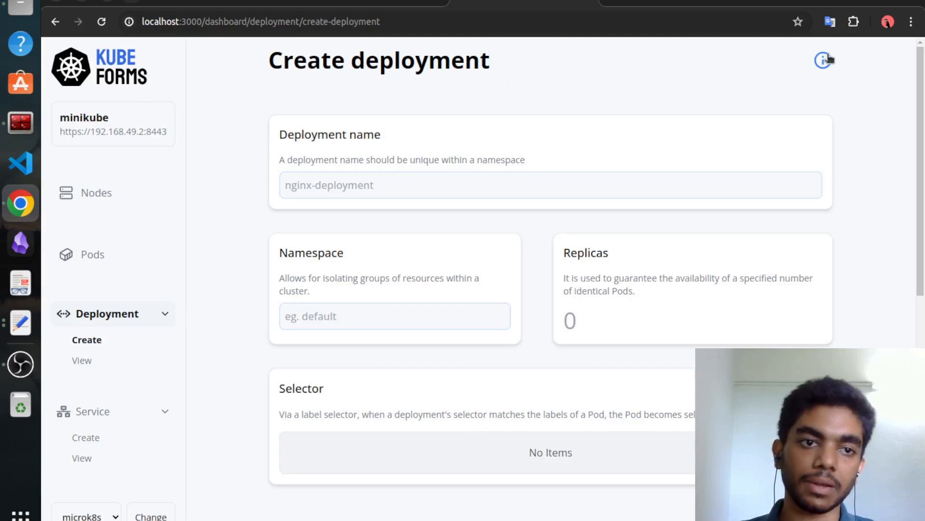
Name the deployment nginx-deployment-demo and set its namespace to default
left_click(426, 182)
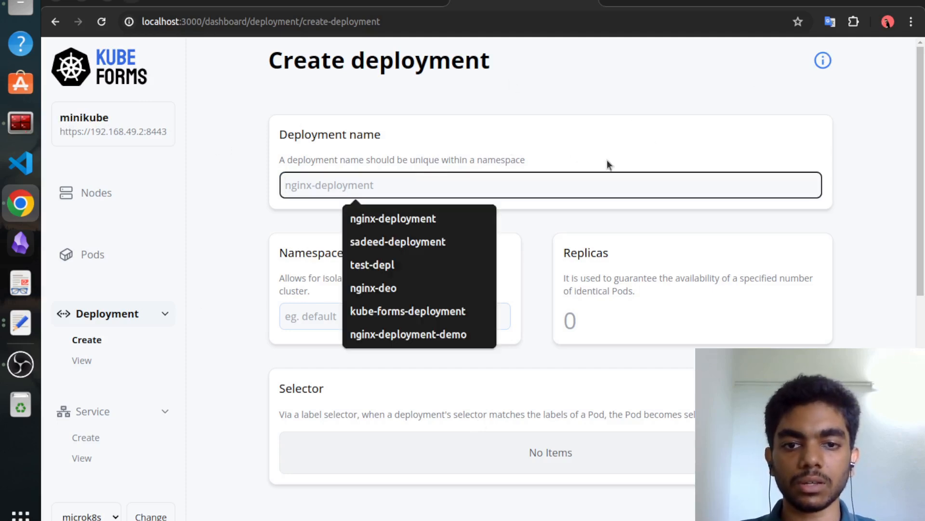
left_click(433, 215)
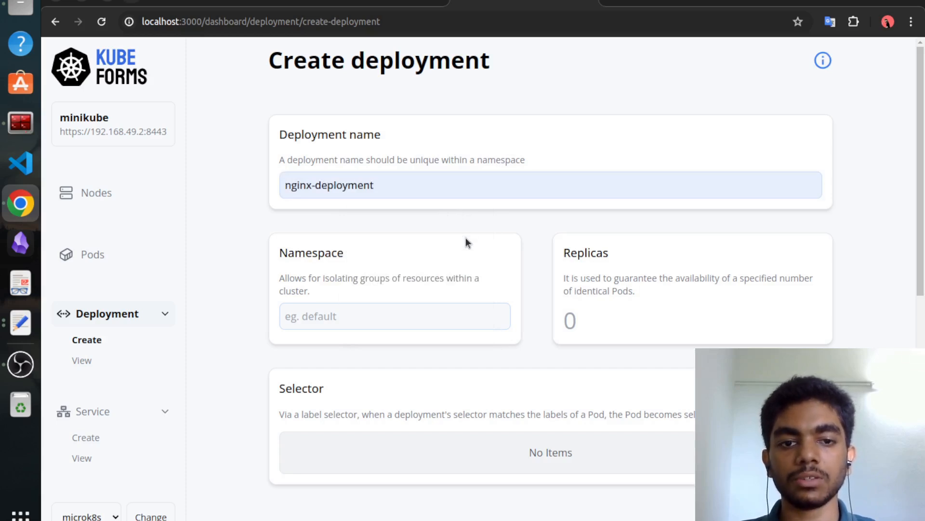
left_click(421, 187)
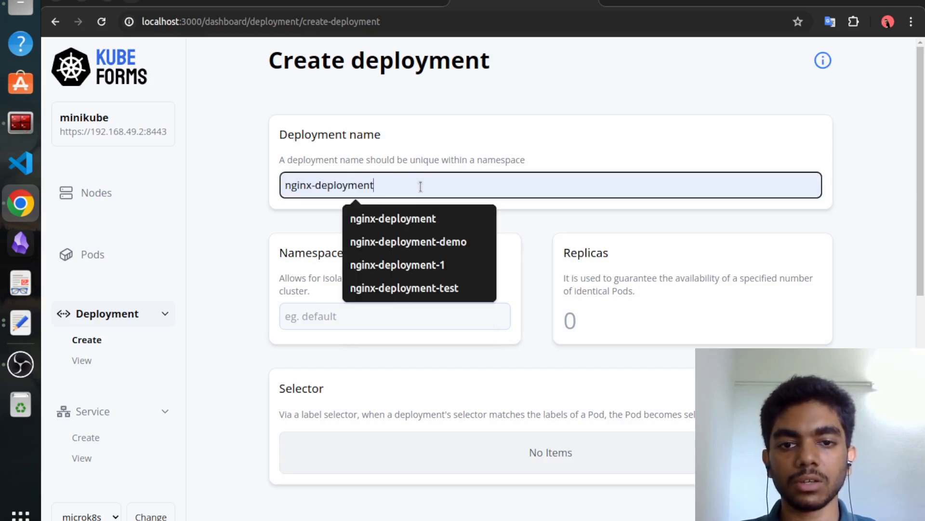
left_click(446, 240)
left_click(401, 307)
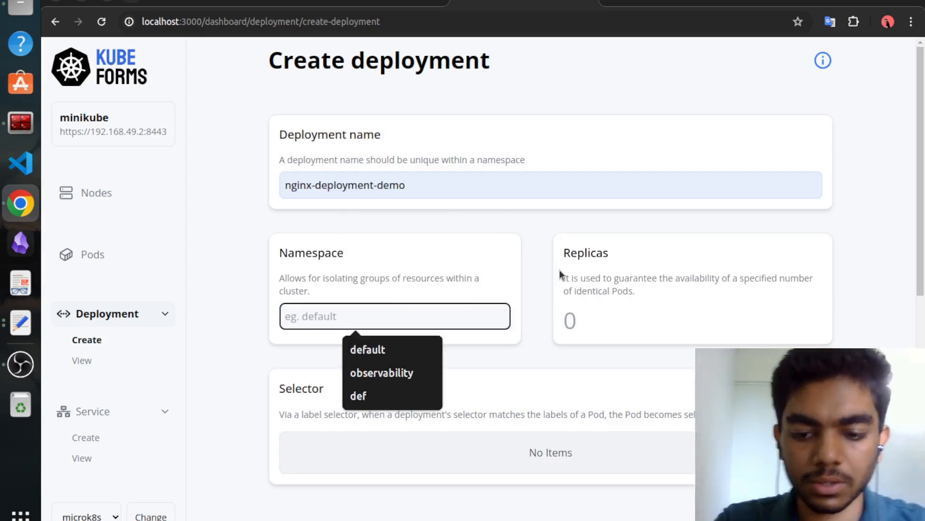
type("default")
left_click(437, 348)
Set the deployment's number of replicas to 3
left_click(681, 323)
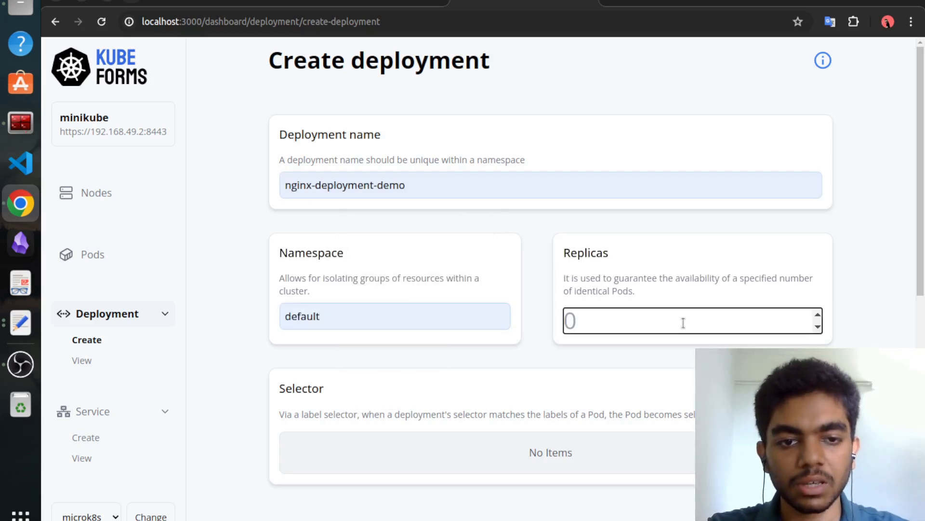
type("2")
key("Up")
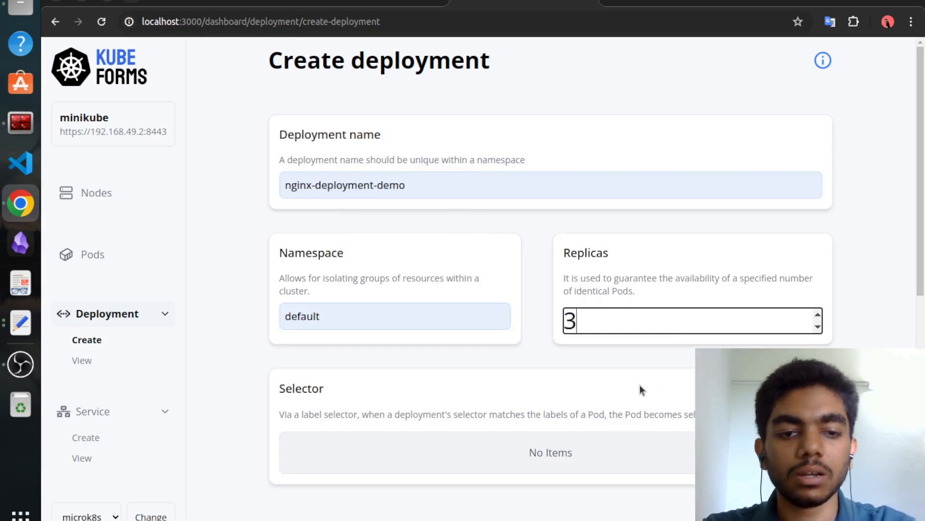
left_click(511, 365)
Add a deployment selector with the key app and the value nginx
scroll(512, 364, "down", 1)
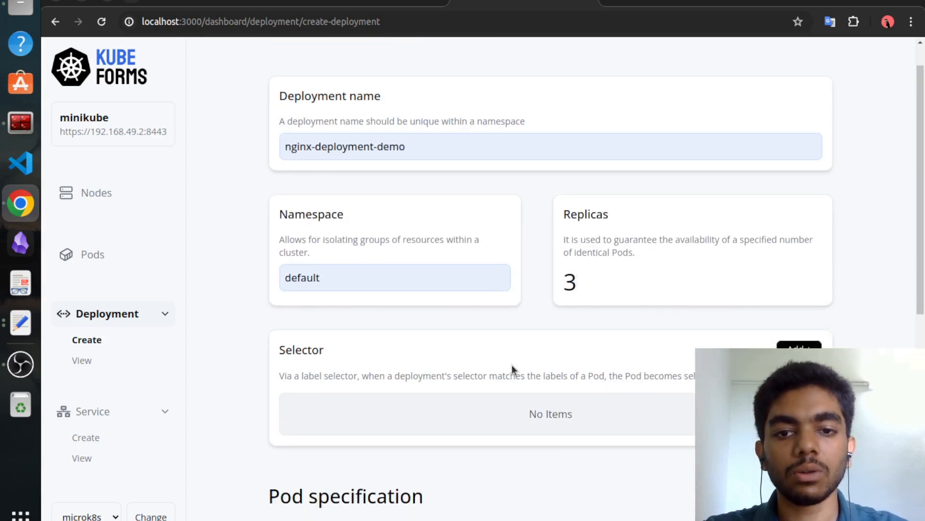
scroll(512, 365, "down", 2)
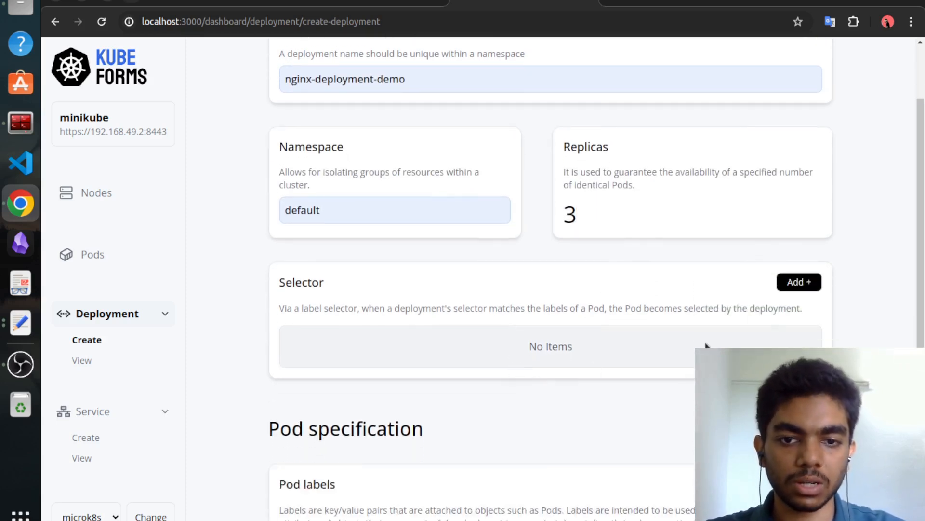
left_click(799, 281)
type("app")
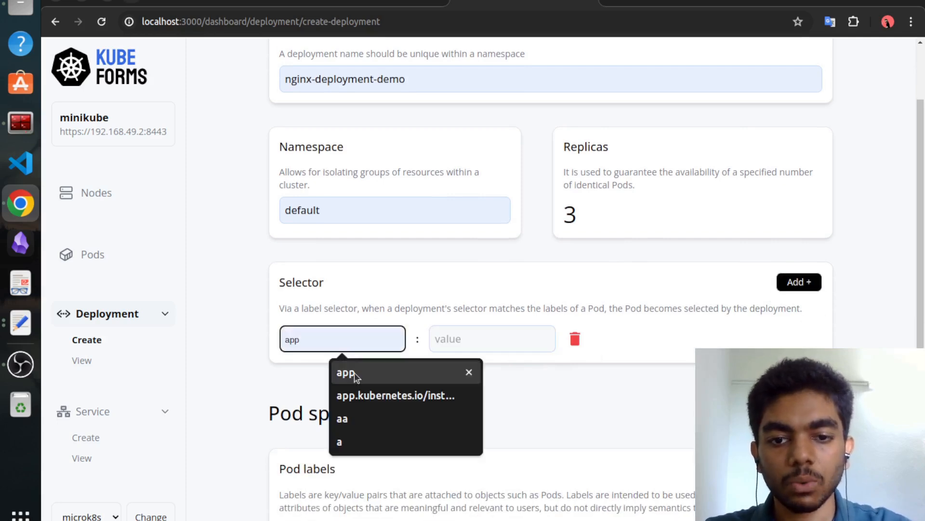
left_click(355, 372)
left_click(463, 337)
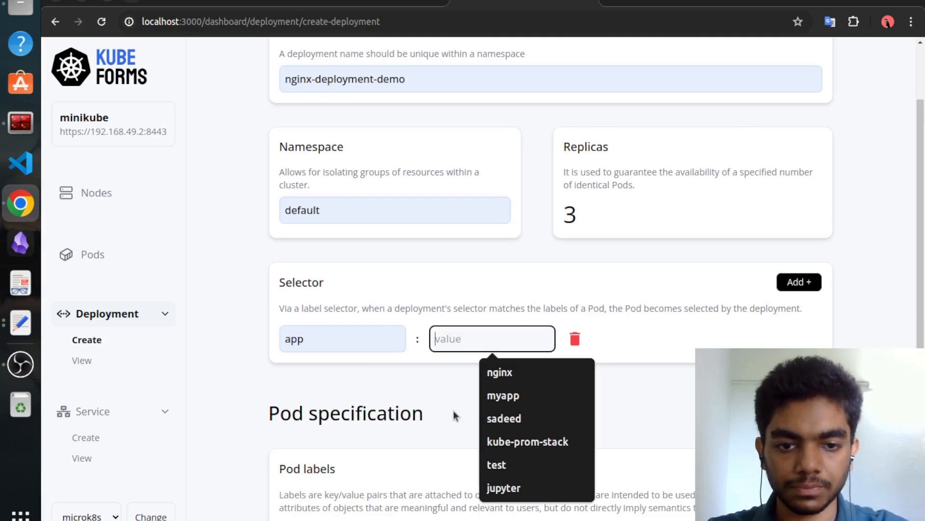
left_click(537, 371)
Add a pod label with the key app and the value nginx in the pod specification
scroll(647, 385, "down", 3)
left_click(799, 401)
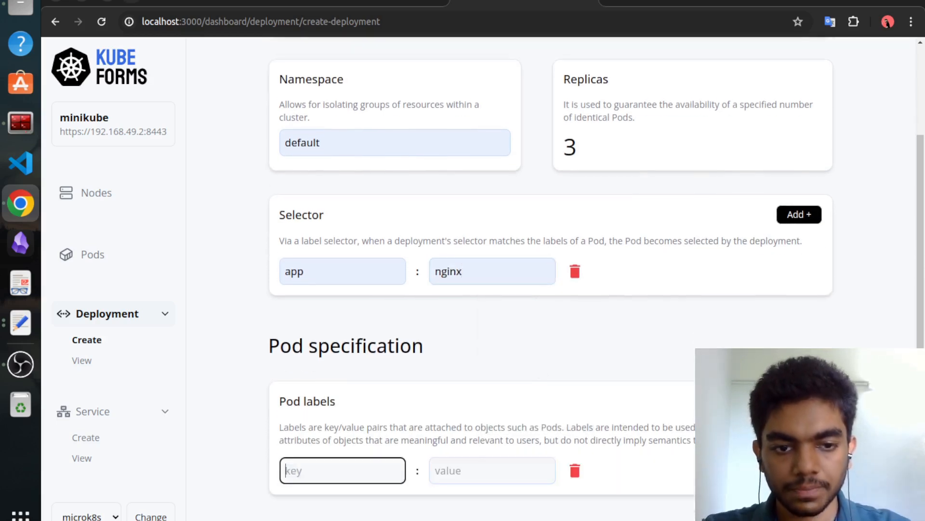
scroll(530, 369, "down", 5)
type("app")
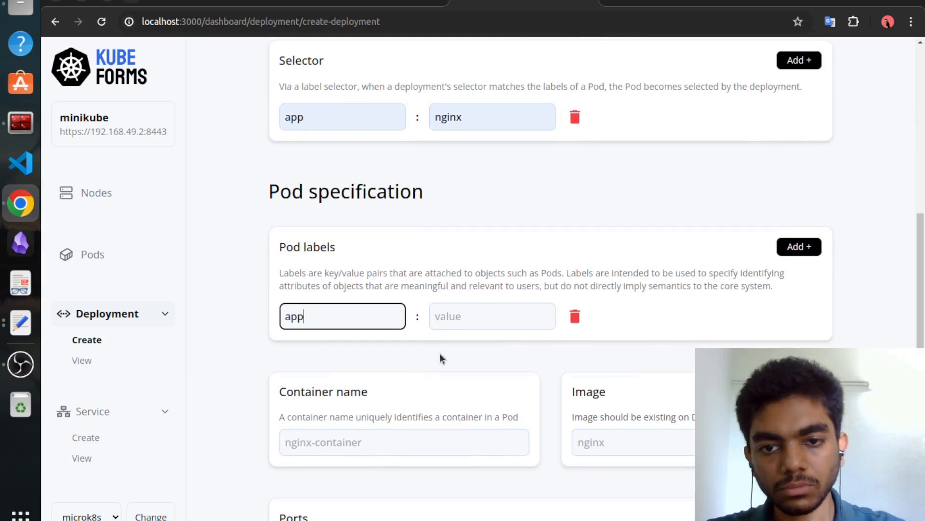
left_click(489, 316)
type("nginx")
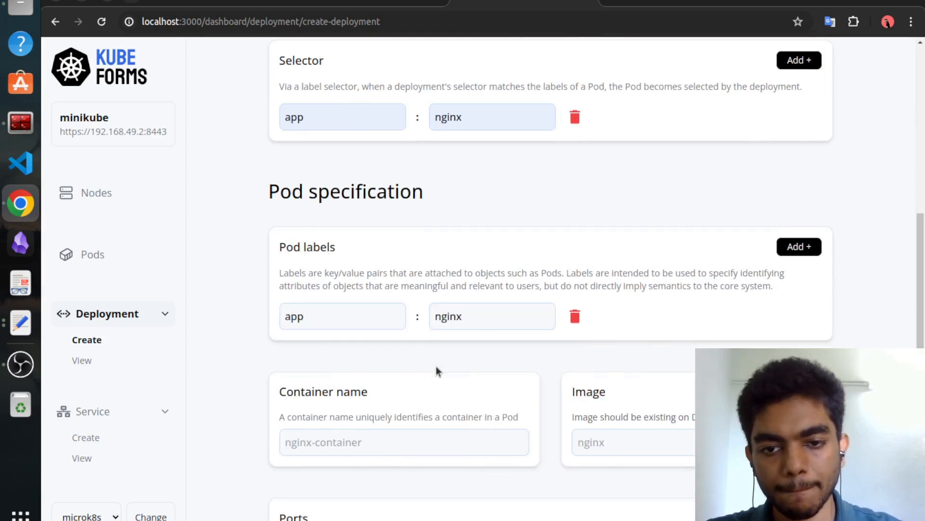
Set the container name to nginx-container and its image to nginx
left_click(388, 441)
left_click(388, 295)
left_click(679, 436)
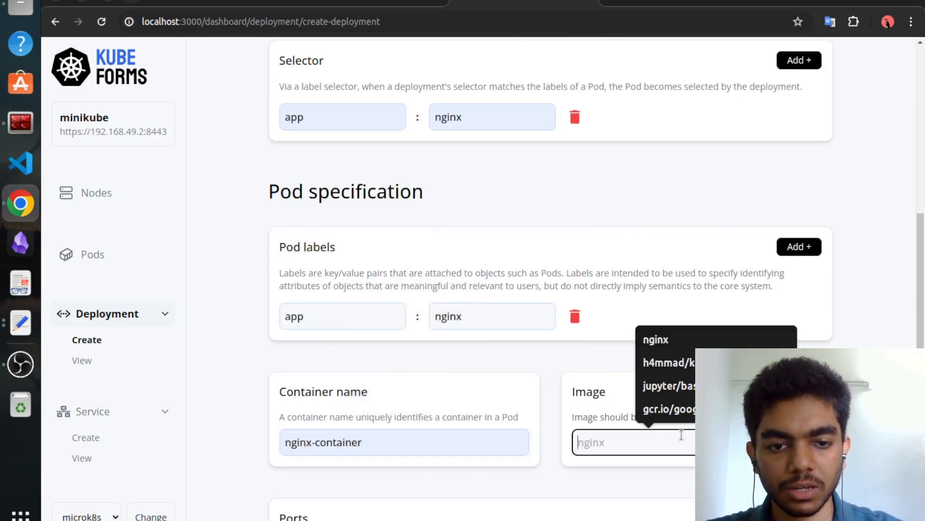
type("ngin")
left_click(693, 478)
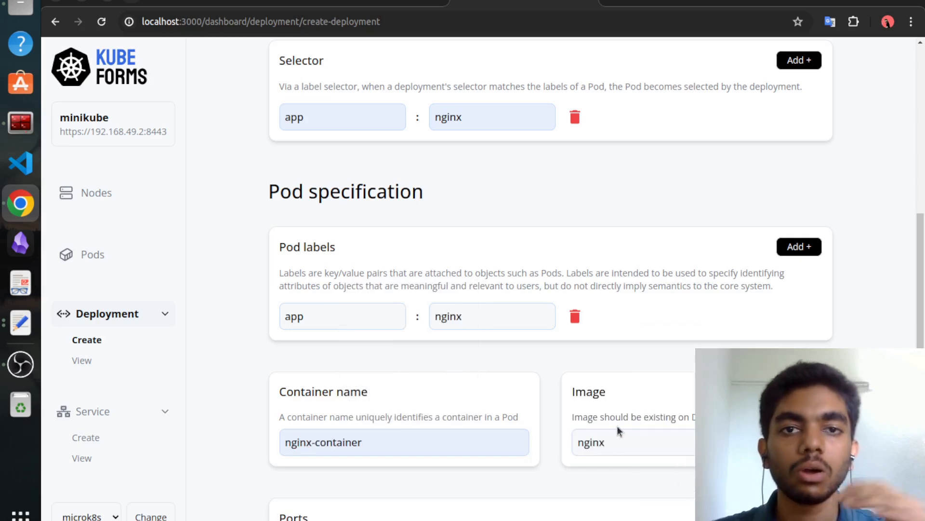
Add a port entry with container port 80 and protocol TCP
scroll(618, 429, "down", 3)
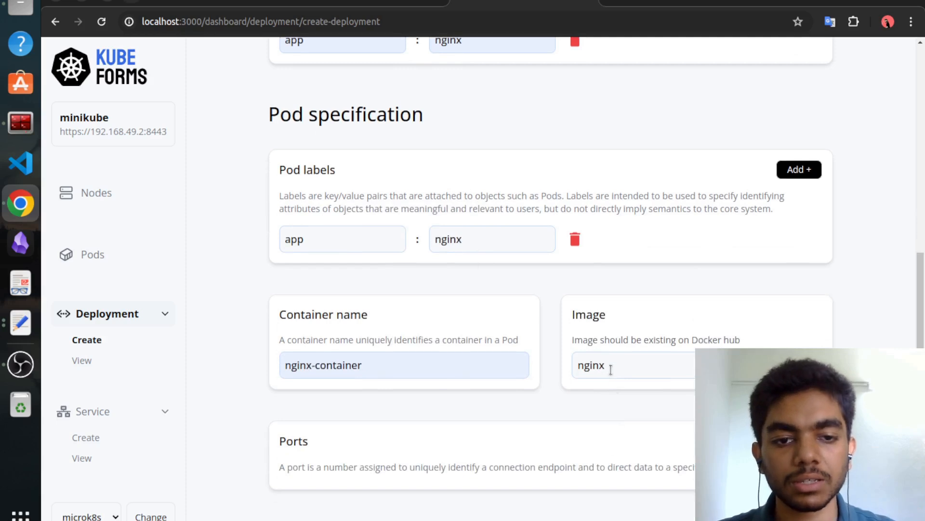
scroll(606, 359, "down", 2)
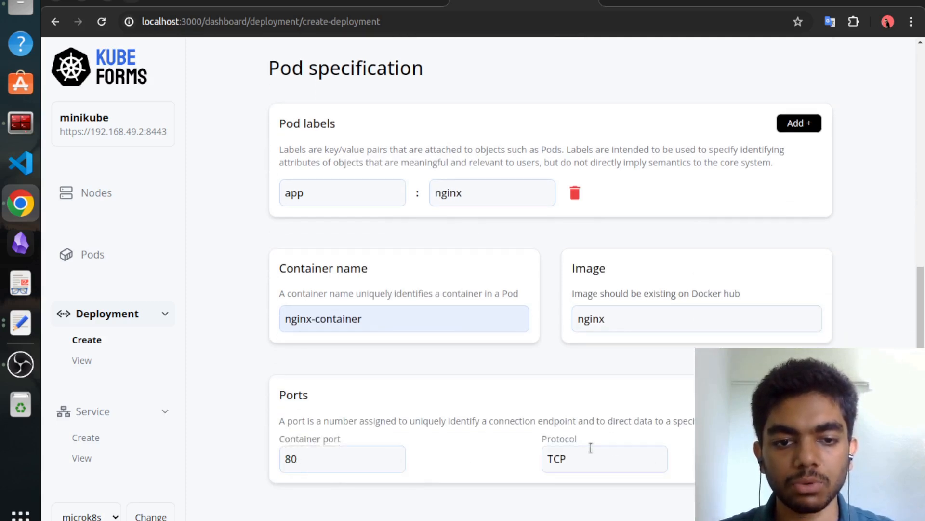
Show the information about deployments on the creation form, play its embedded video briefly and pause it
scroll(604, 439, "up", 10)
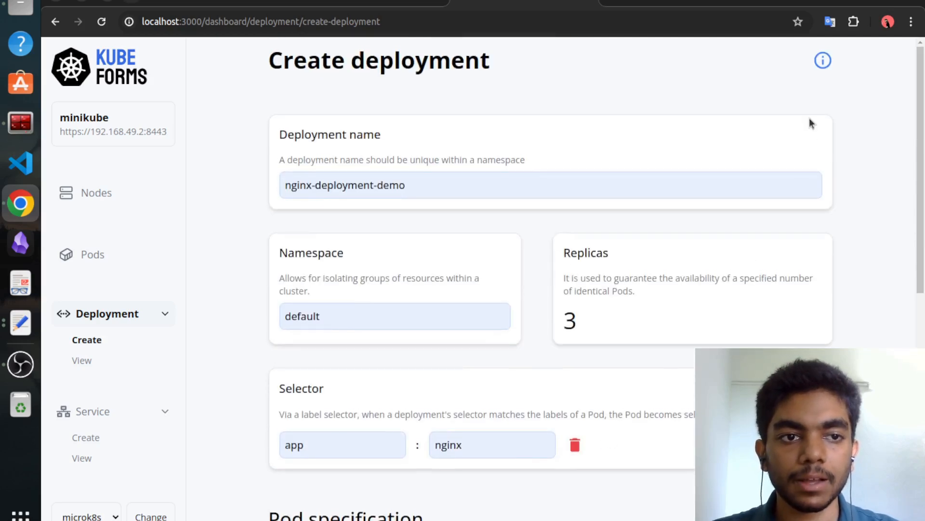
left_click(823, 62)
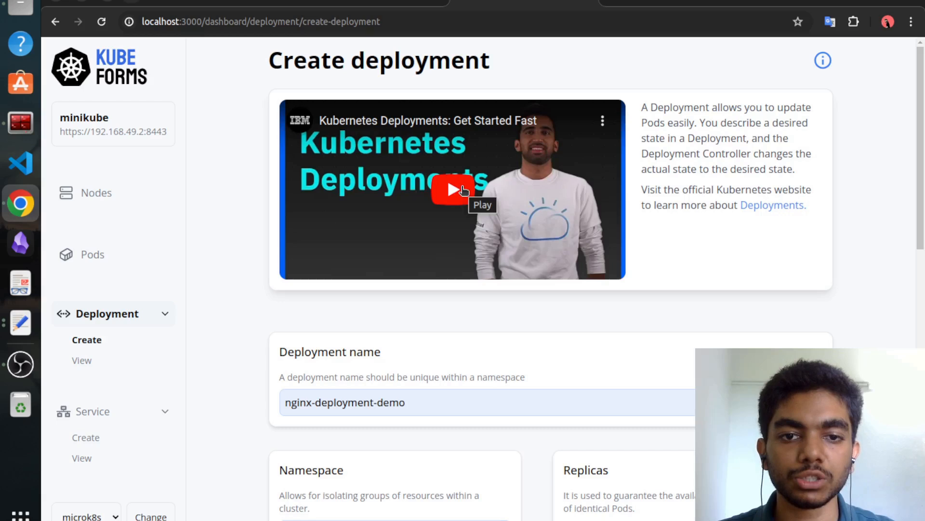
left_click(471, 197)
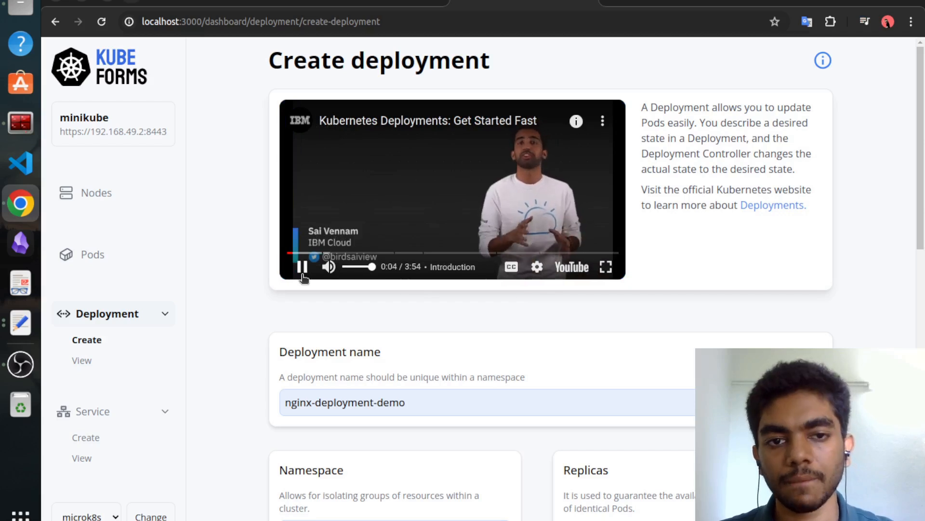
left_click(303, 269)
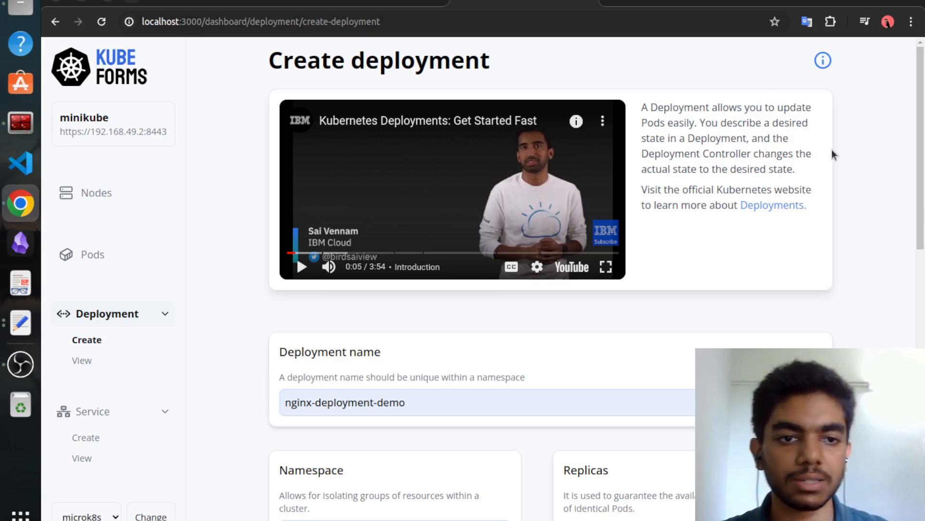
Open the linked Kubernetes Deployments documentation in a new tab, skim it and return to the deployment form
right_click(777, 206)
left_click(756, 222)
left_click(665, 4)
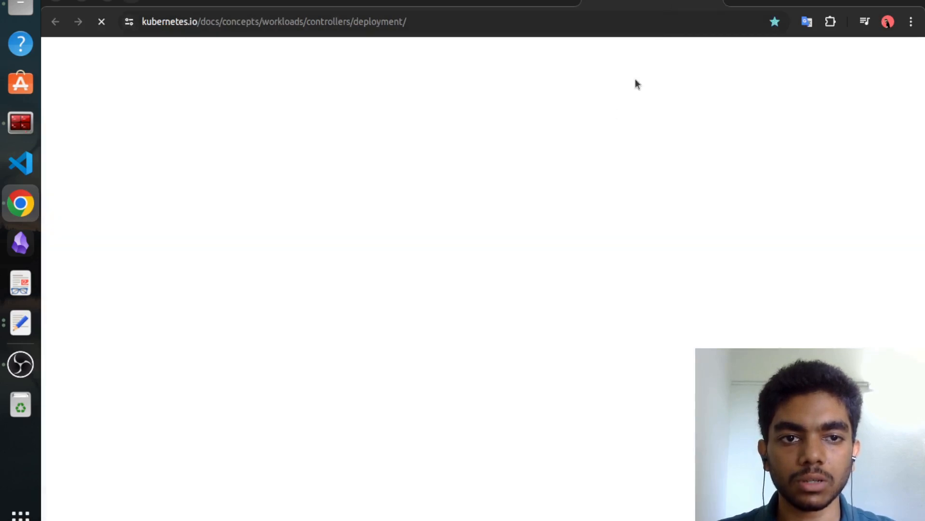
scroll(576, 153, "down", 6)
scroll(574, 145, "up", 4)
left_click(514, 5)
Create the deployment and locate nginx-deployment-demo in the list of deployments
scroll(789, 188, "down", 15)
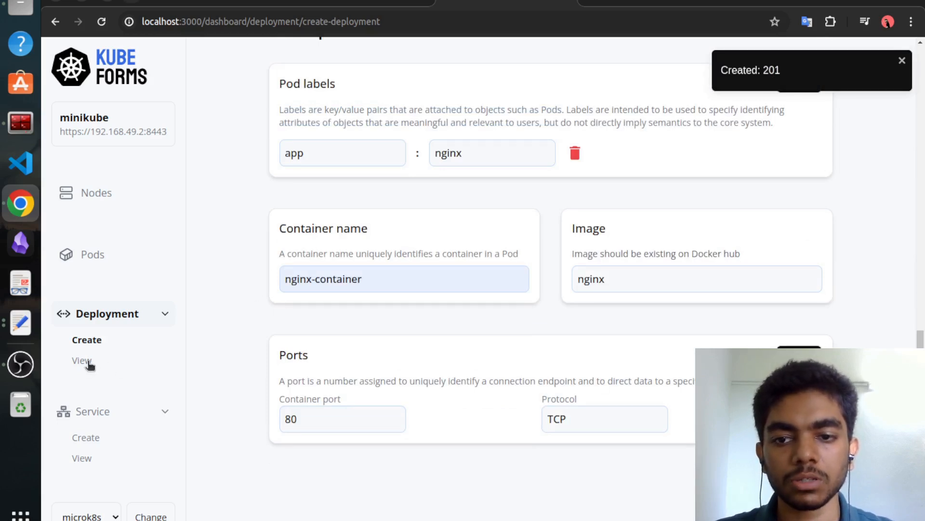
left_click(114, 361)
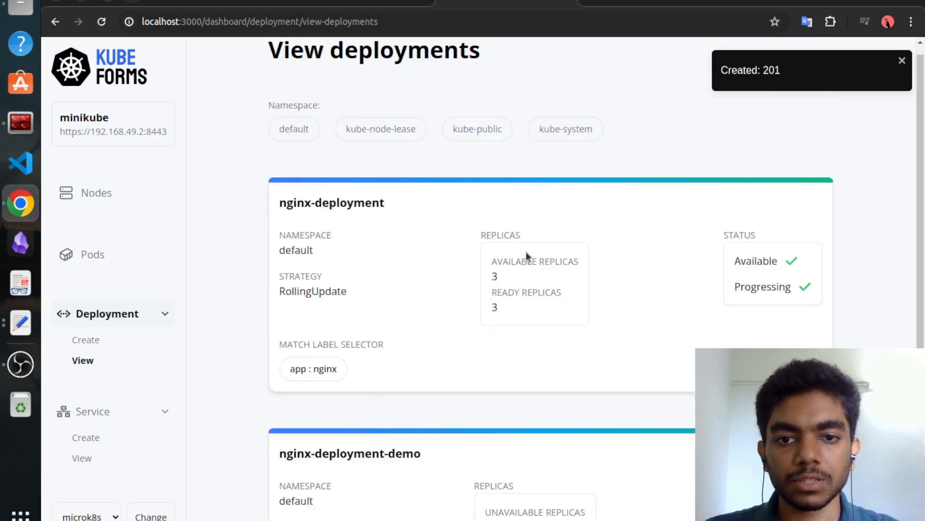
scroll(526, 256, "down", 3)
left_click_drag(428, 340, 278, 344)
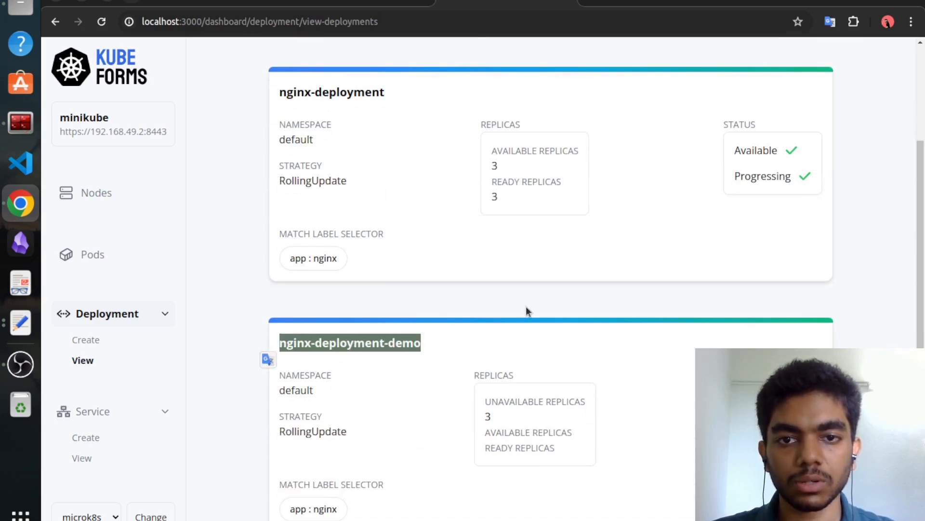
Reload the deployments list to check the replica status of nginx-deployment-demo
left_click(108, 24)
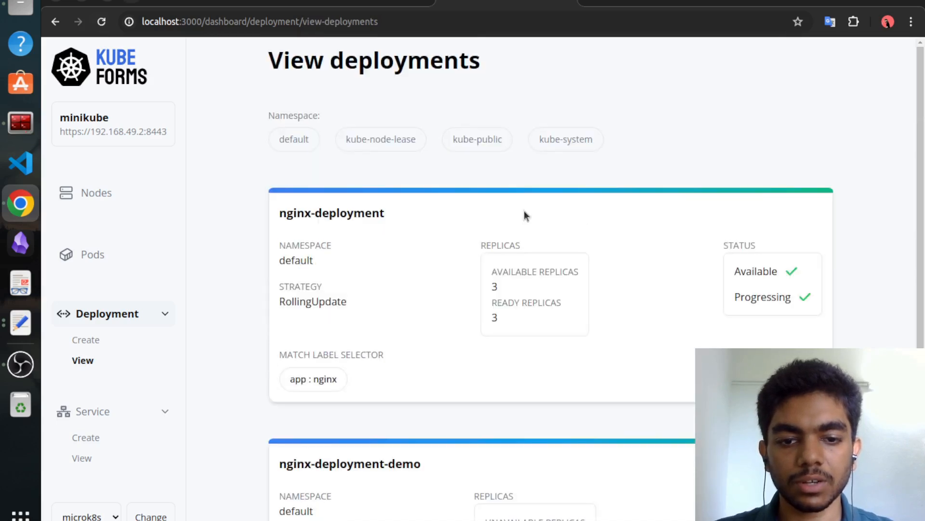
scroll(524, 212, "down", 3)
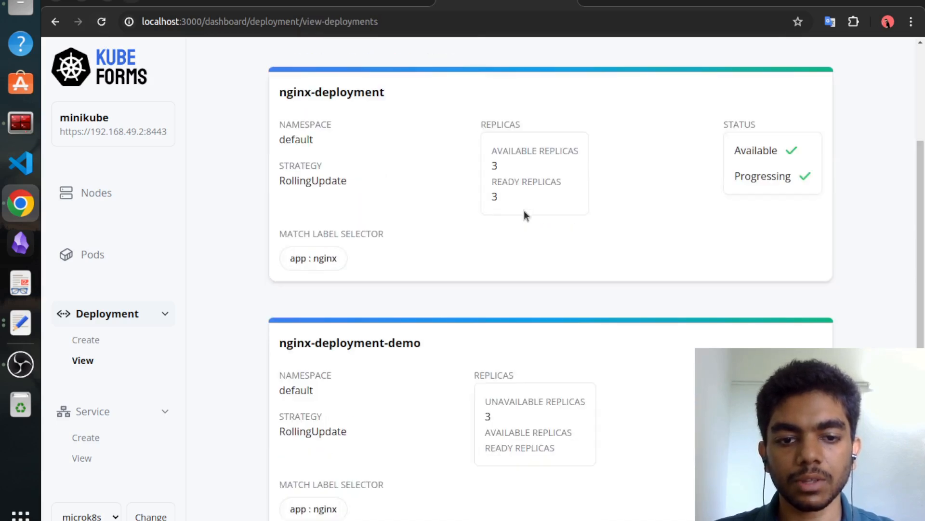
scroll(352, 178, "up", 3)
left_click(101, 24)
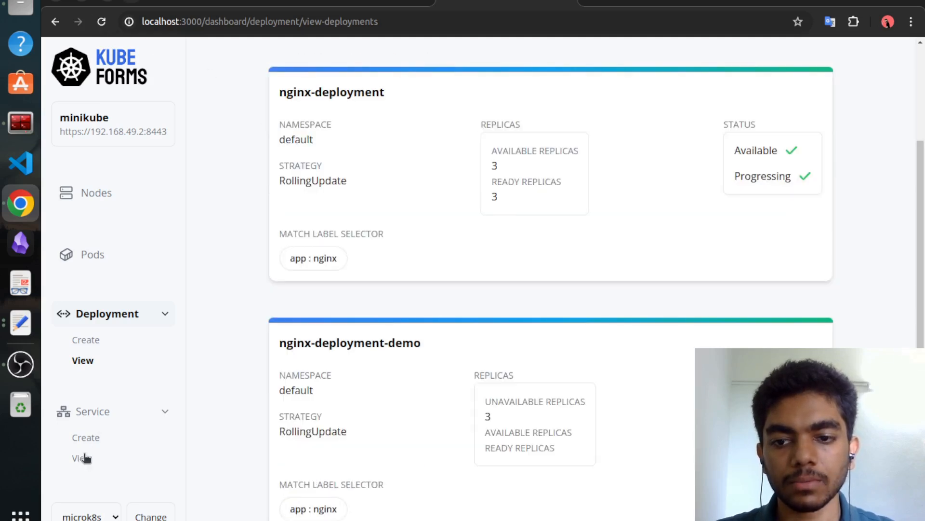
Start creating a new service and show the form's information about services
left_click(89, 440)
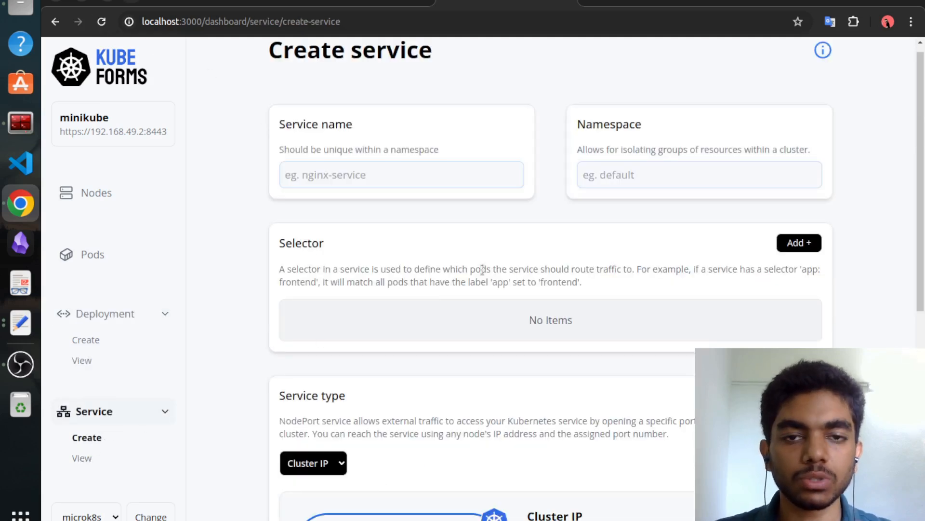
scroll(482, 269, "up", 1)
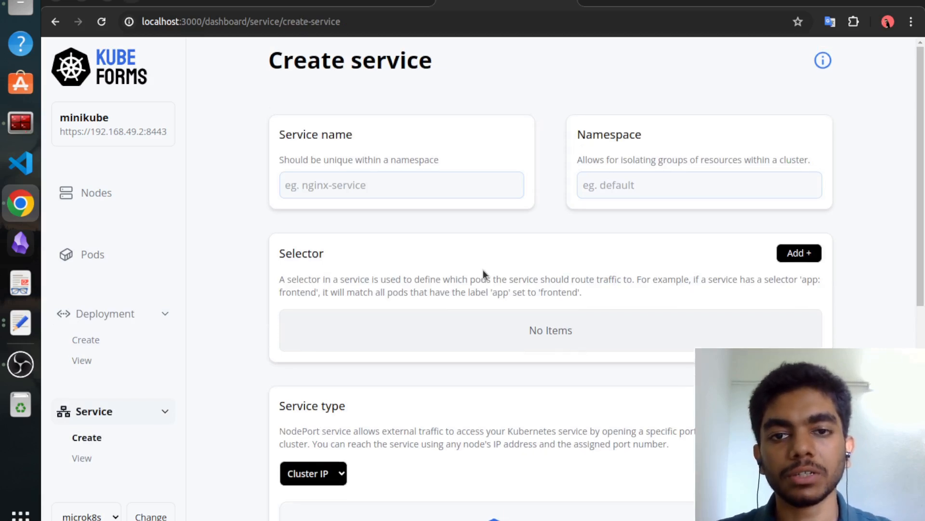
left_click(824, 61)
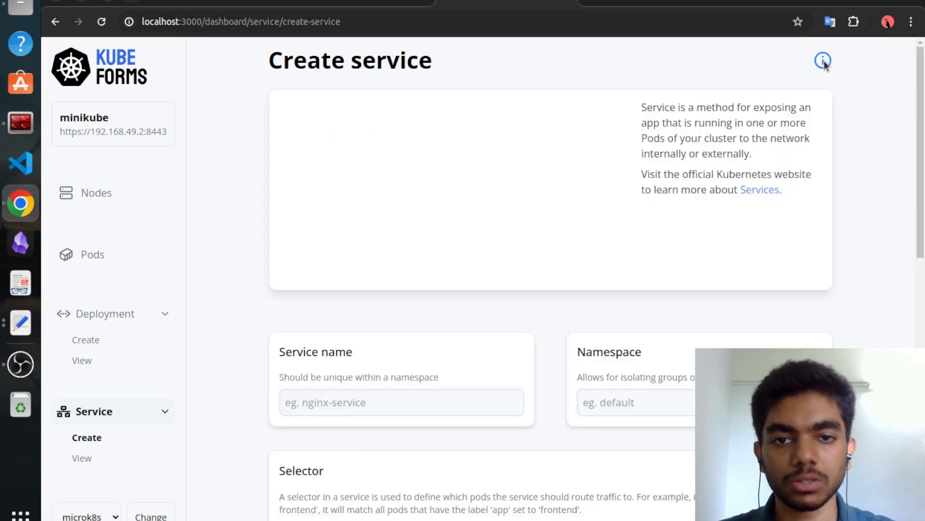
Name the service nginx-service and set its namespace to default
scroll(765, 201, "down", 6)
scroll(601, 173, "up", 3)
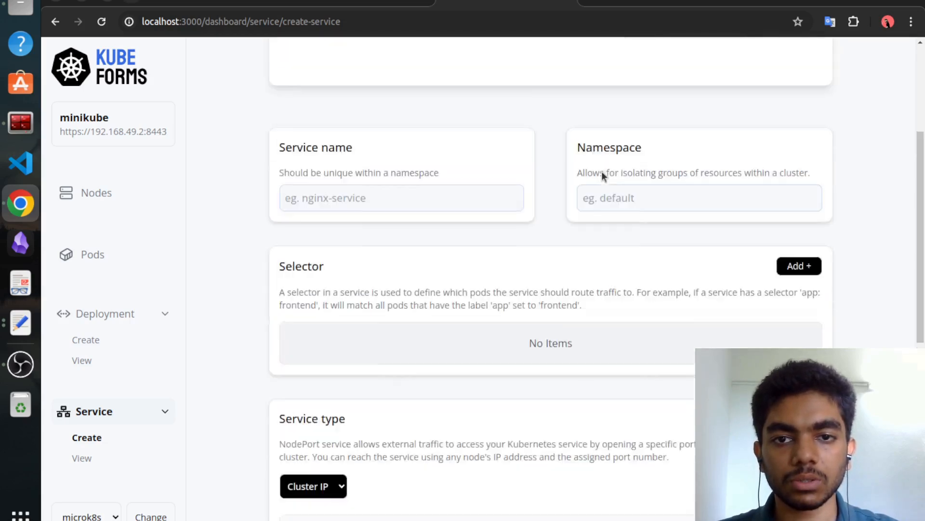
left_click(440, 241)
left_click(407, 285)
left_click(665, 247)
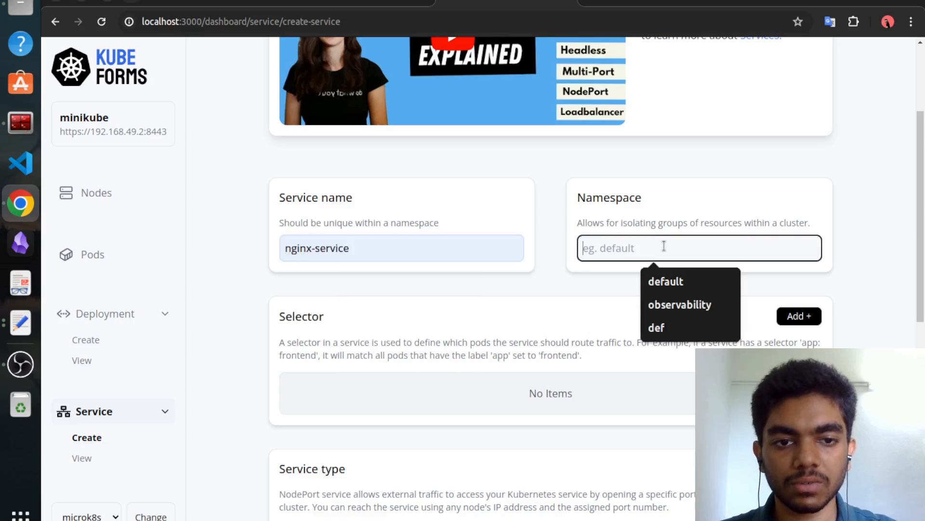
left_click(709, 279)
Add a selector to the service with the key app and the value nginx
left_click(793, 314)
left_click(342, 382)
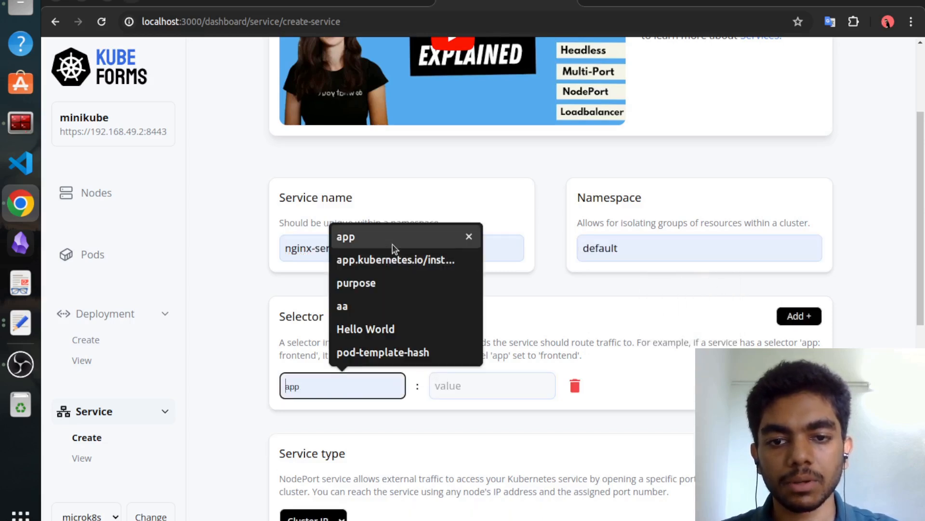
left_click(393, 243)
left_click(482, 385)
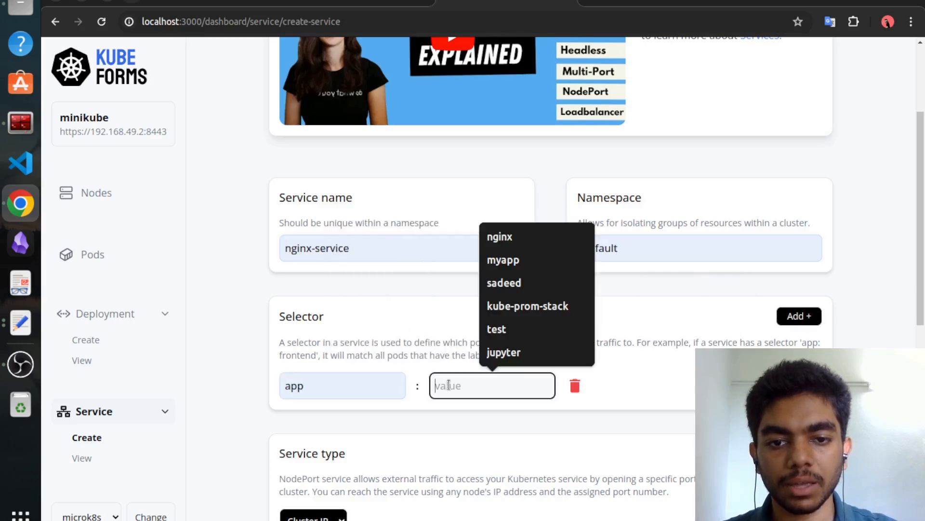
left_click(543, 244)
Set the service type to Node Port
scroll(563, 330, "down", 3)
left_click(313, 366)
left_click(311, 384)
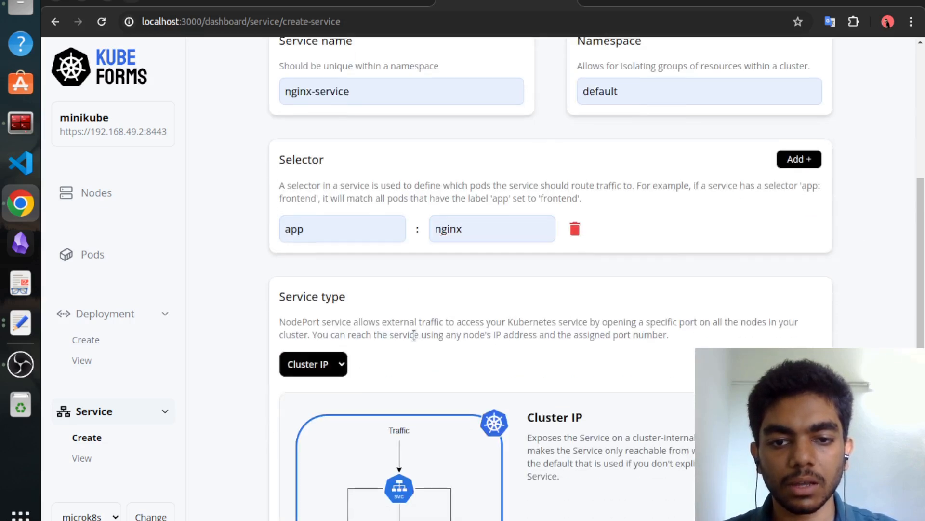
scroll(376, 294, "down", 3)
left_click(309, 194)
left_click(312, 222)
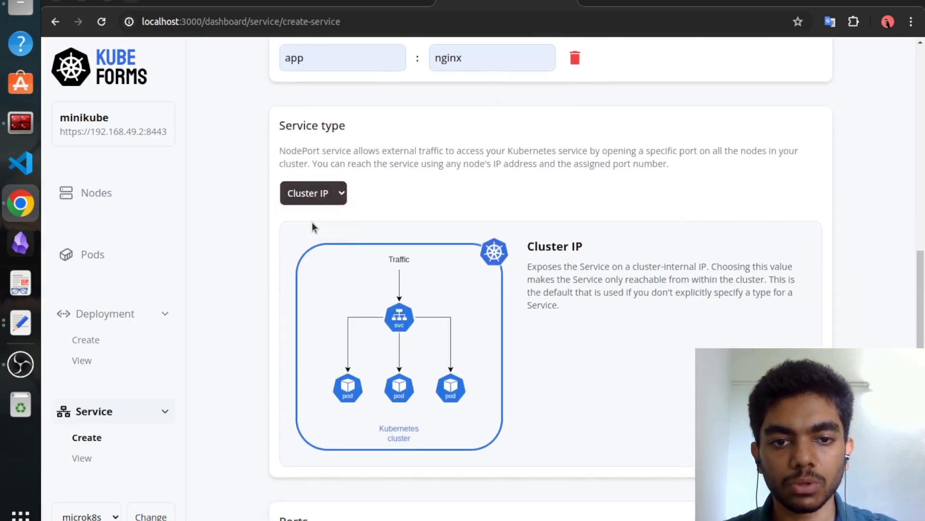
left_click(313, 193)
left_click(316, 213)
left_click(313, 193)
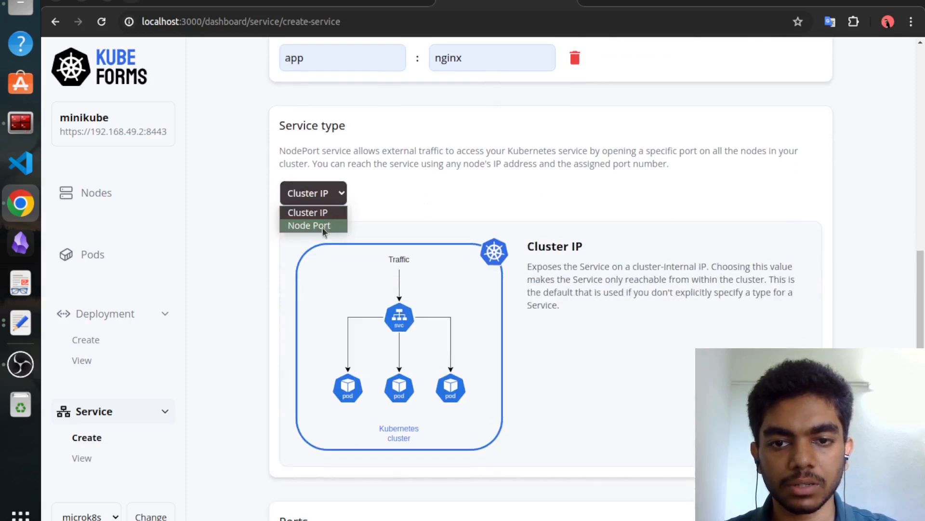
left_click(311, 225)
Create the service with the preset port 80, target port 80 and TCP protocol, and open the list of services
scroll(550, 255, "down", 3)
scroll(415, 395, "down", 1)
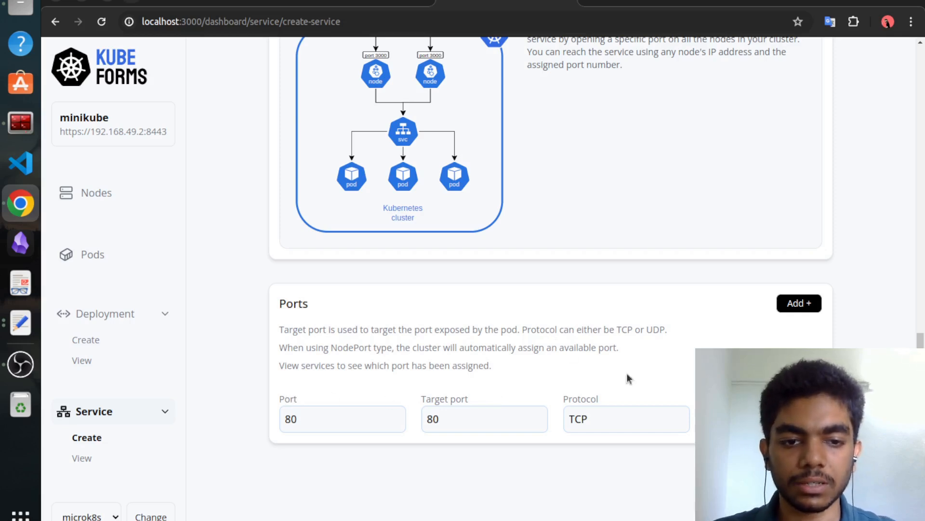
left_click(804, 477)
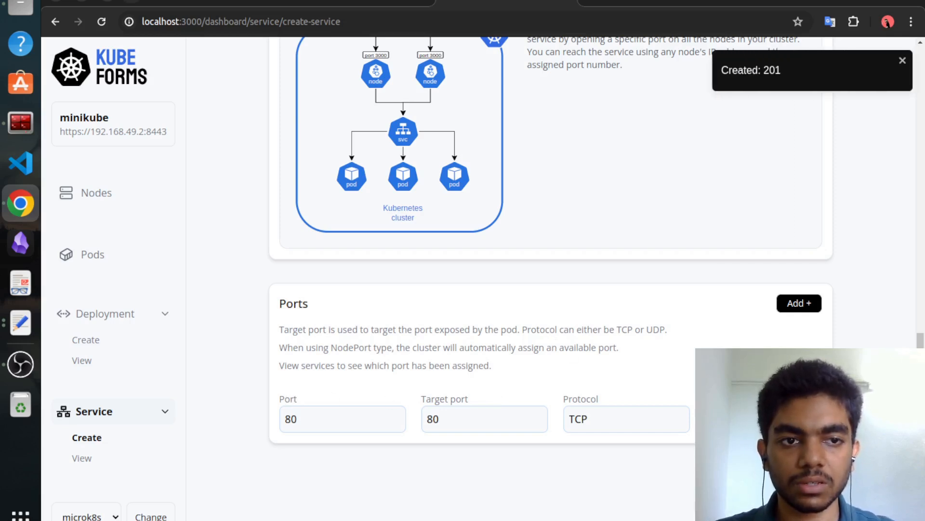
left_click(83, 458)
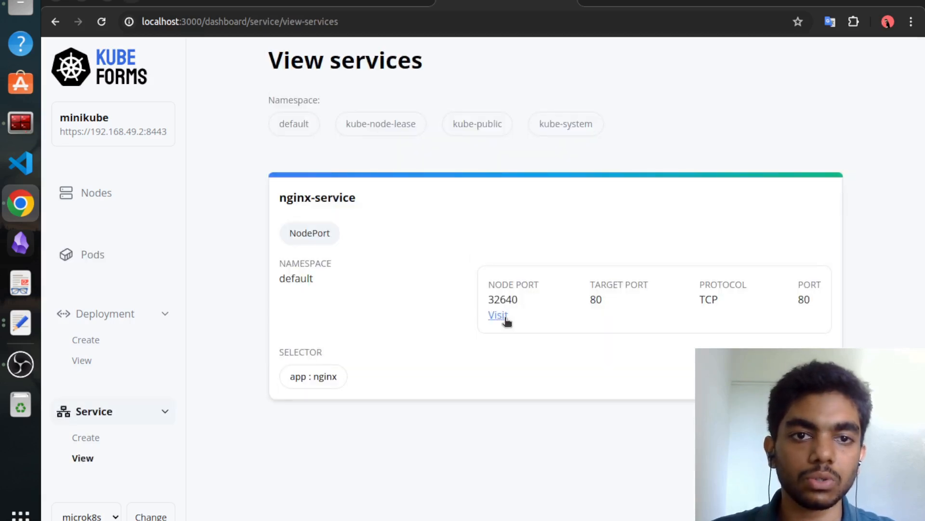
Visit nginx-service through its node port link, highlight the page's welcome heading and return to the list of services
left_click(499, 315)
left_click_drag(500, 68, 297, 62)
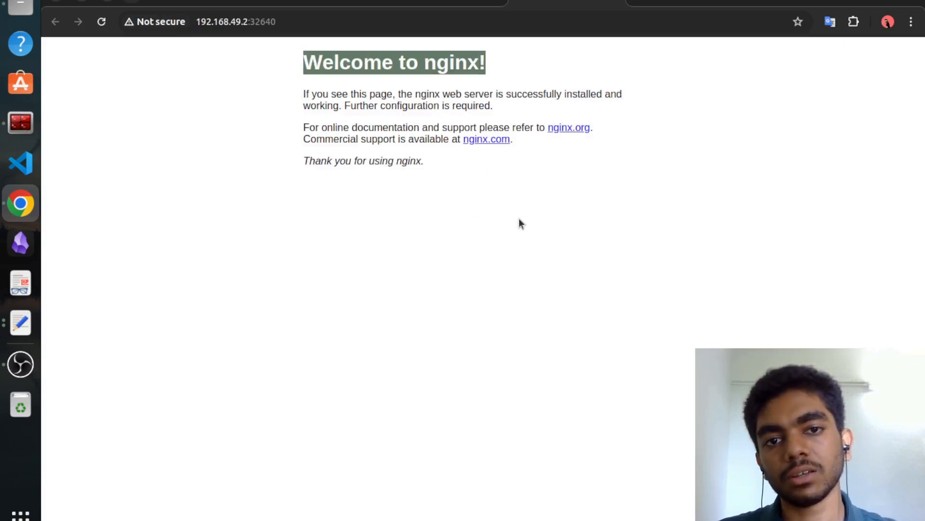
key("alt+Left")
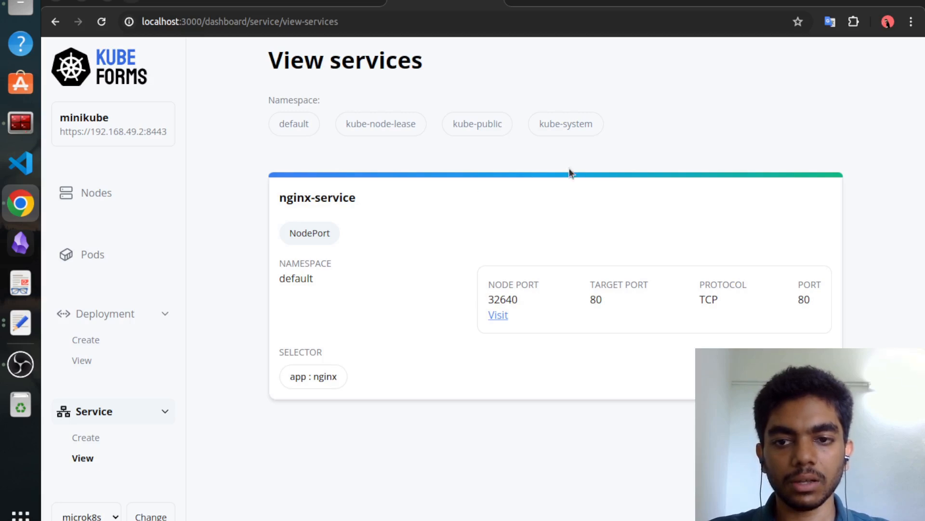
View the cluster's nodes and highlight the OS image of the minikube node
left_click(105, 196)
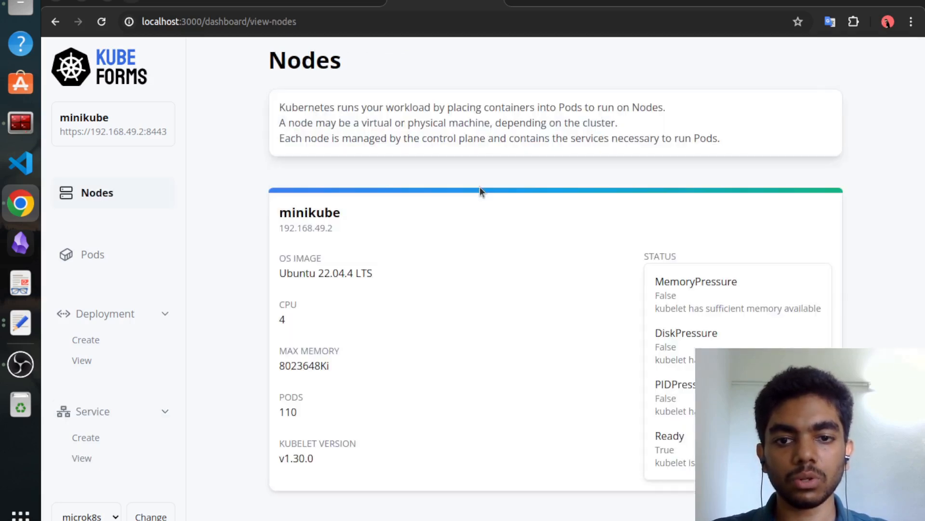
left_click_drag(329, 275, 278, 277)
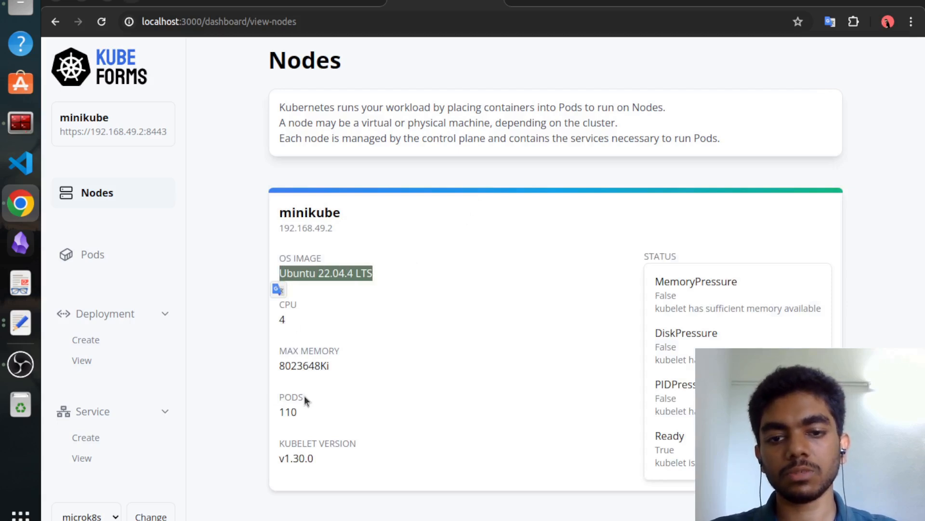
List the pods, filter them to the default namespace and review the nginx deployment pods and their status
left_click(96, 256)
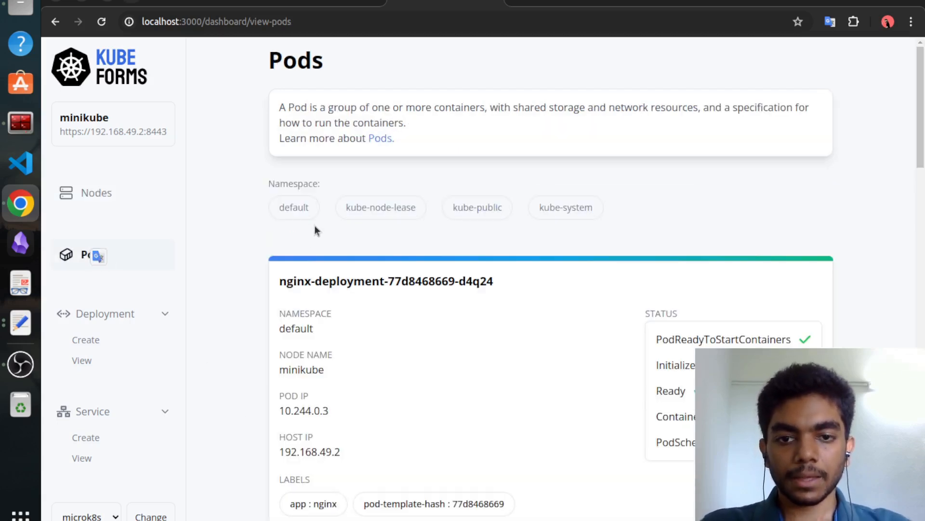
left_click(308, 207)
scroll(416, 284, "down", 3)
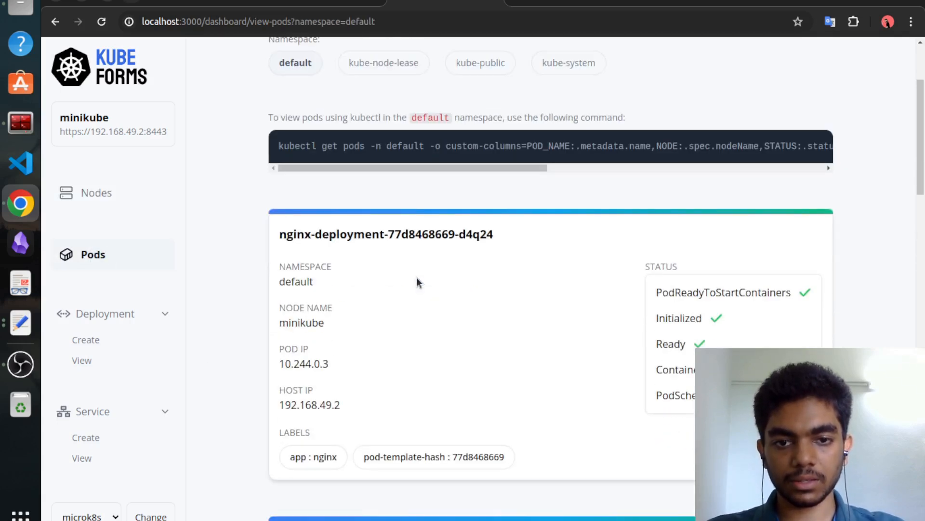
scroll(418, 283, "down", 15)
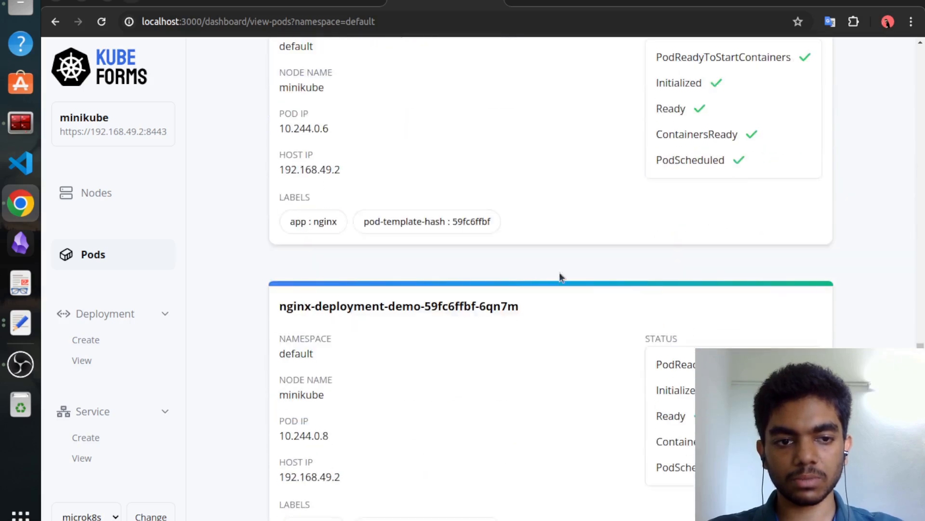
scroll(689, 259, "down", 7)
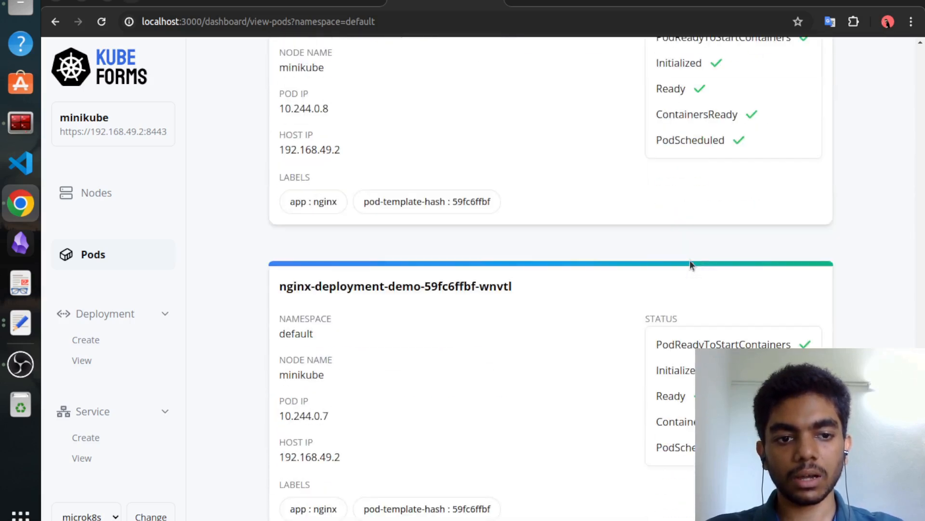
scroll(438, 351, "up", 20)
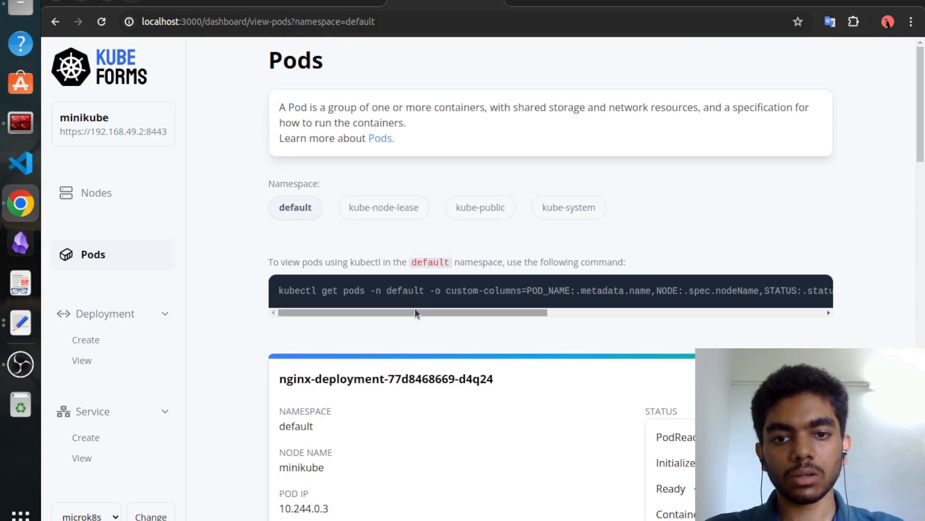
Examine the full kubectl command for listing the default namespace's pods and compare it with the pod cards
left_click_drag(415, 313, 359, 323)
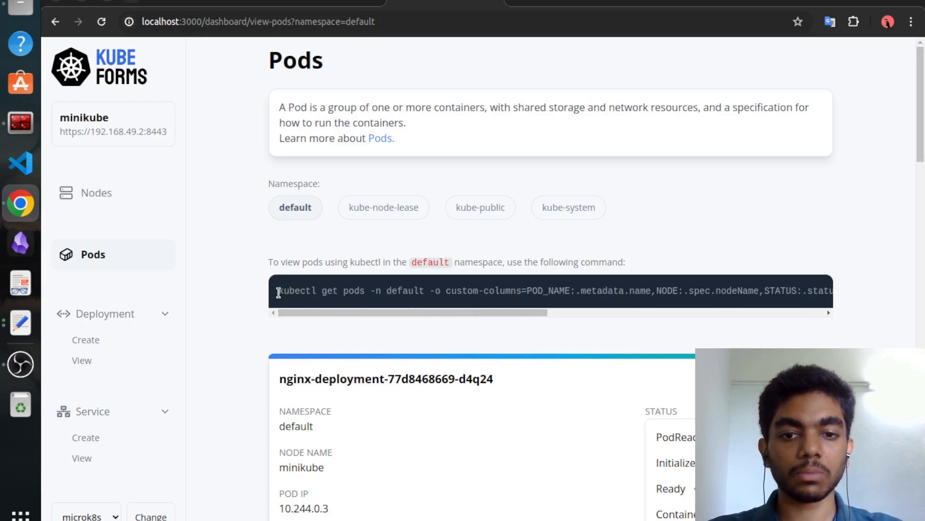
mouse_move(306, 313)
left_mouse_down()
mouse_move(643, 311)
mouse_move(297, 314)
left_mouse_up()
scroll(374, 339, "down", 5)
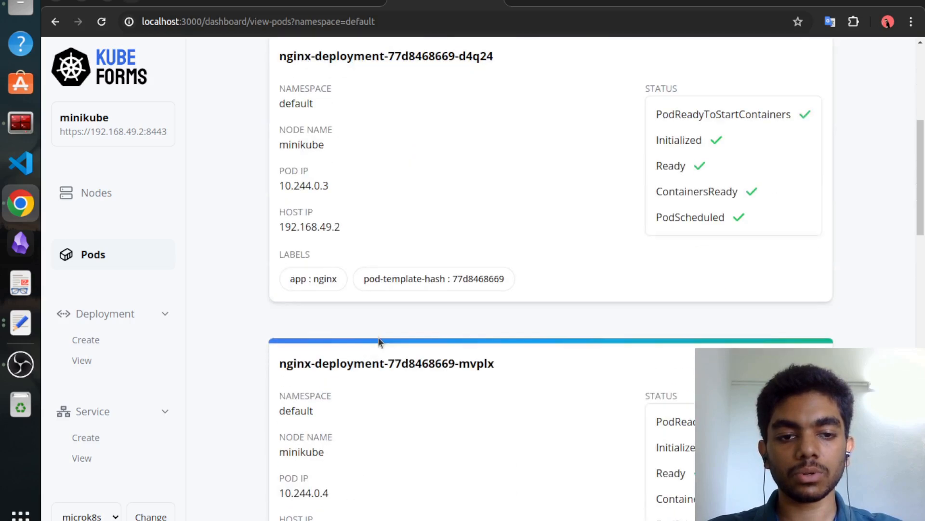
scroll(508, 318, "up", 7)
scroll(501, 312, "right", 1)
left_click_drag(496, 313, 305, 324)
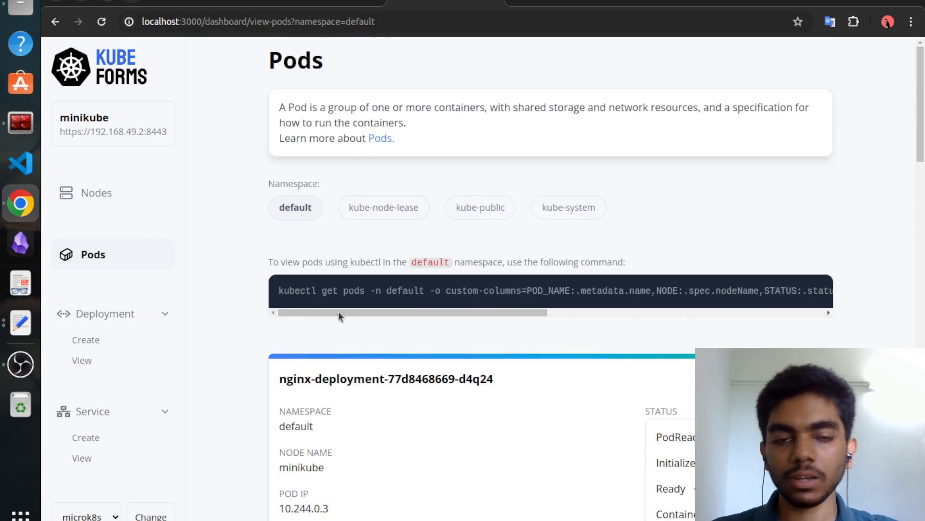
Switch to the PIXEL Presentation in Google Slides and bring OBS Studio to the front
left_click(248, 2)
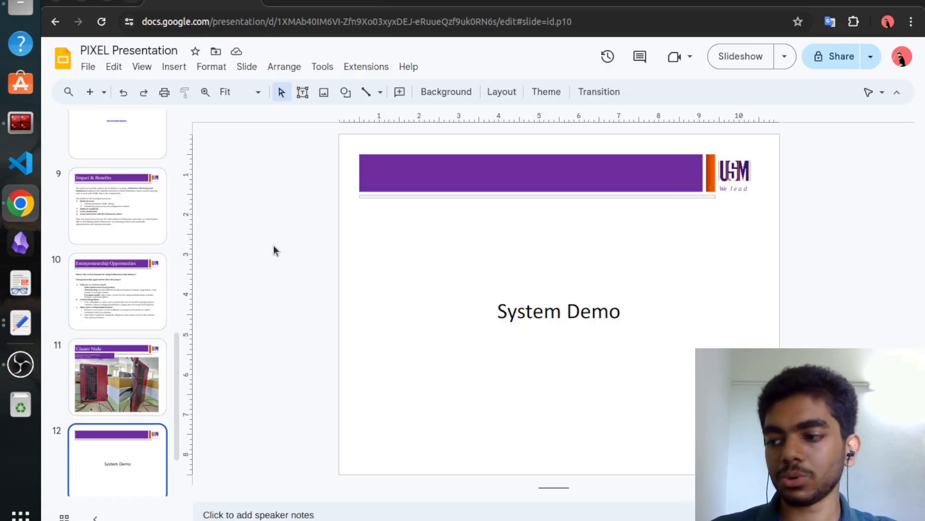
left_click(19, 363)
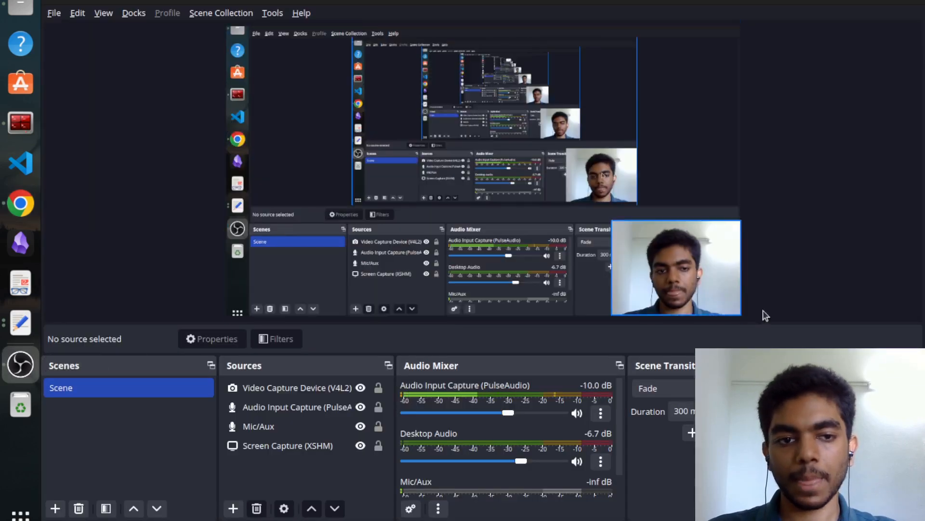